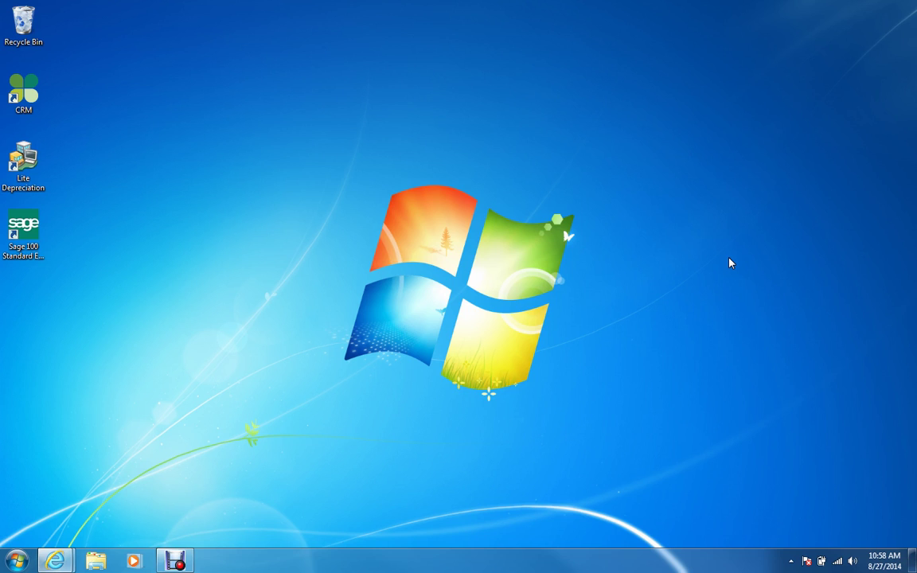
Launch Sage 100 Standard ERP and sign in with the user logon name and password
click(27, 229)
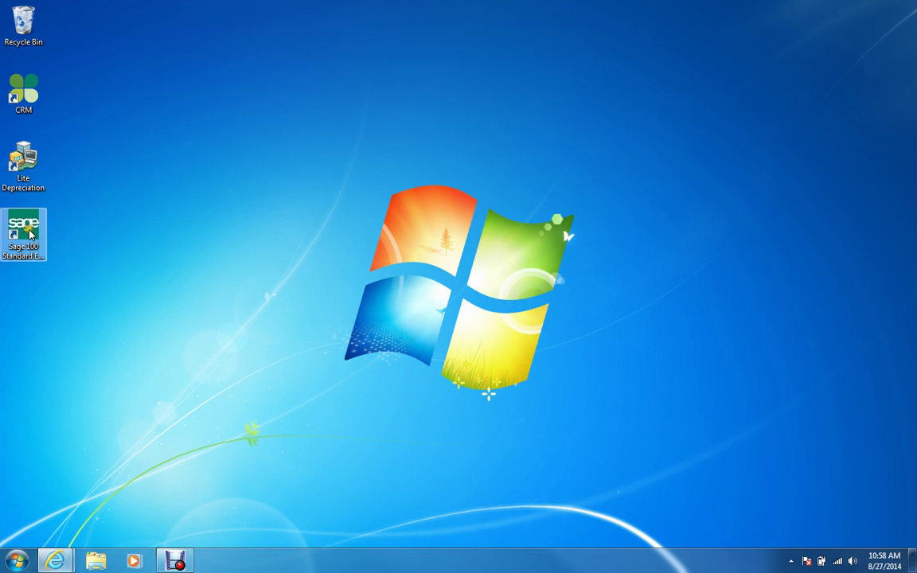
double_click(29, 230)
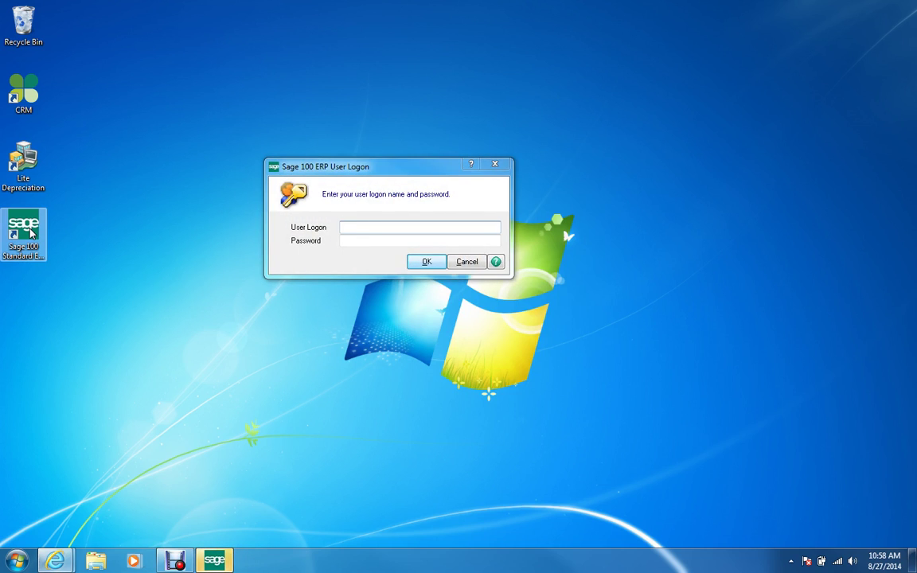
click(353, 230)
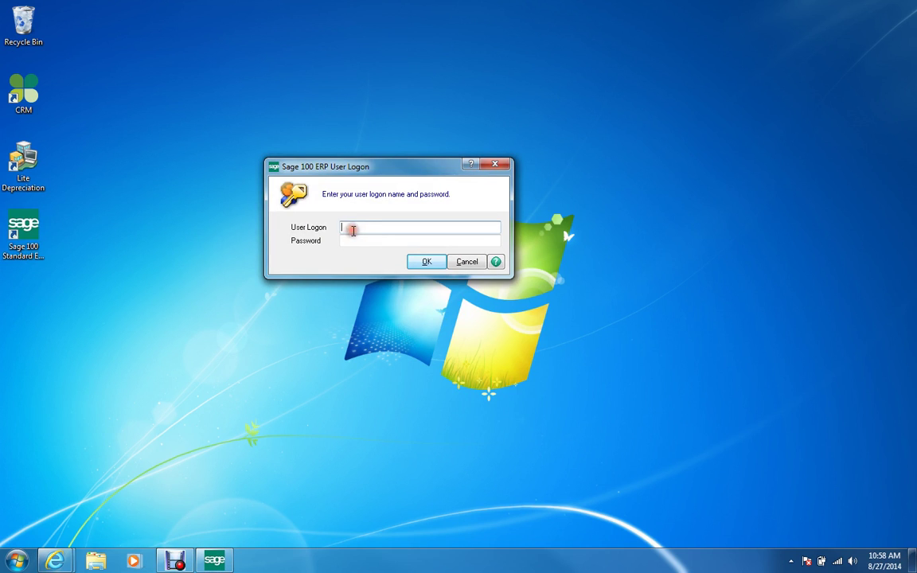
text(jonathan)
key(Tab)
text($$$$$$$)
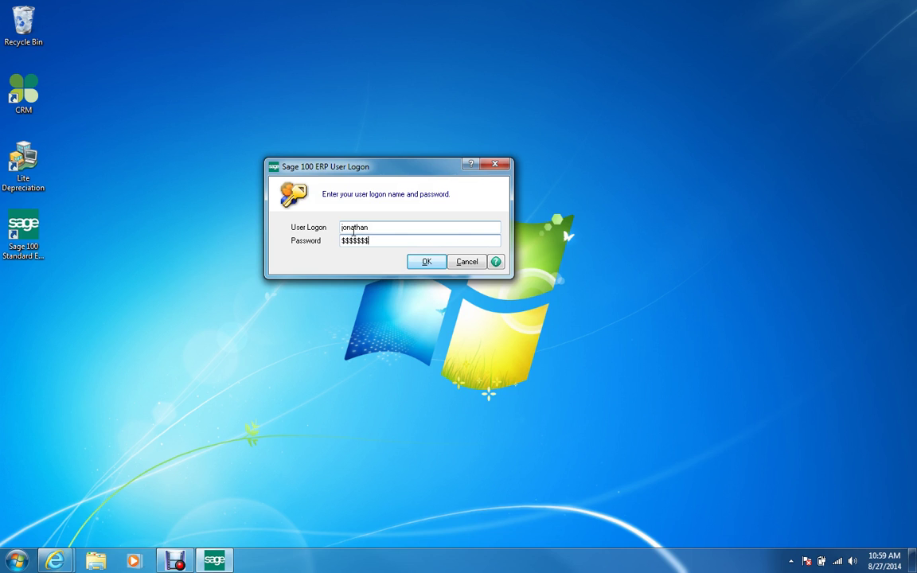
click(417, 261)
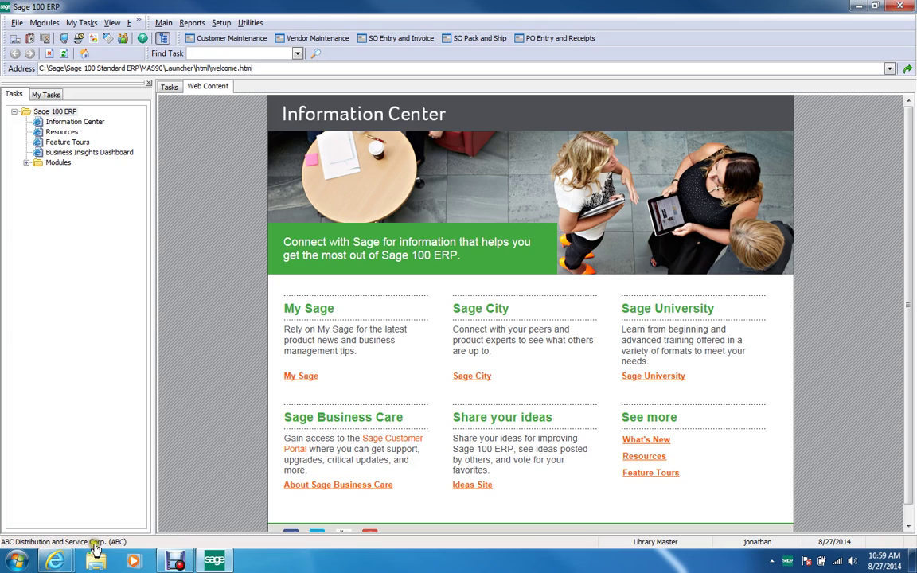
Expand Modules > Custom Office > Main in the Tasks tree and widen the tree panel
click(26, 162)
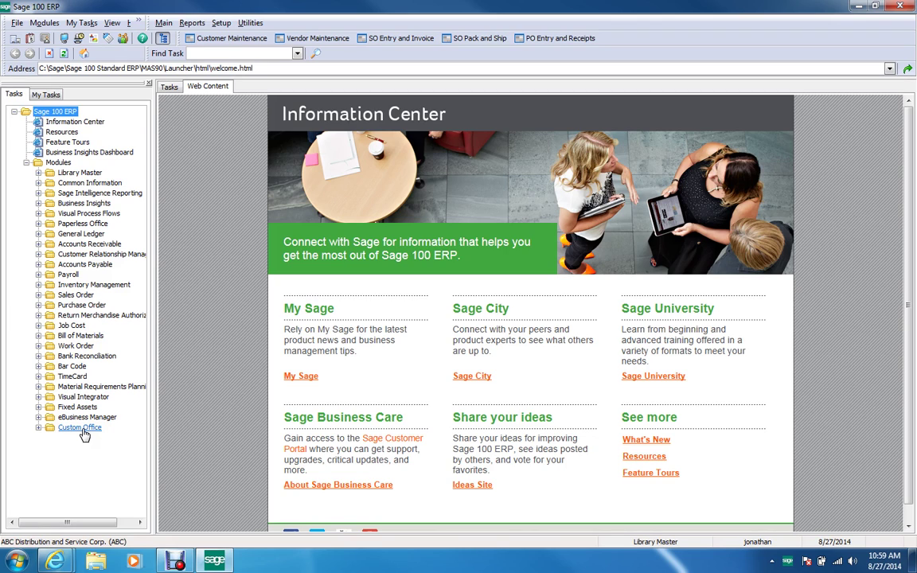
click(39, 428)
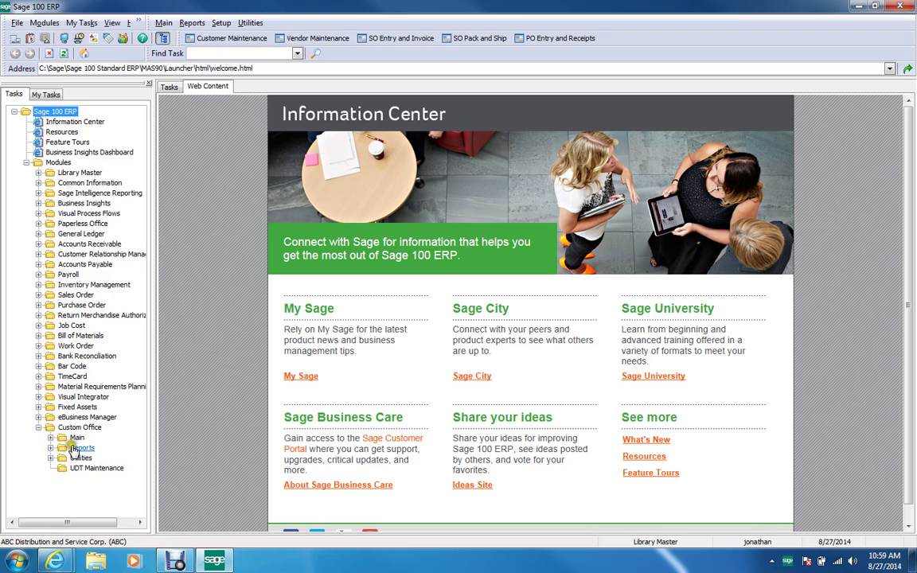
click(49, 438)
click(50, 438)
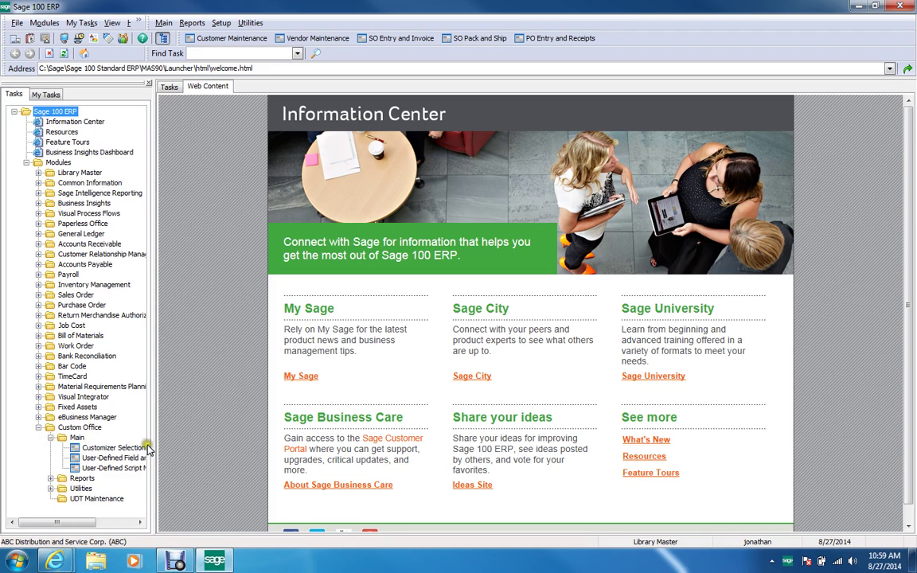
drag(155, 450, 212, 450)
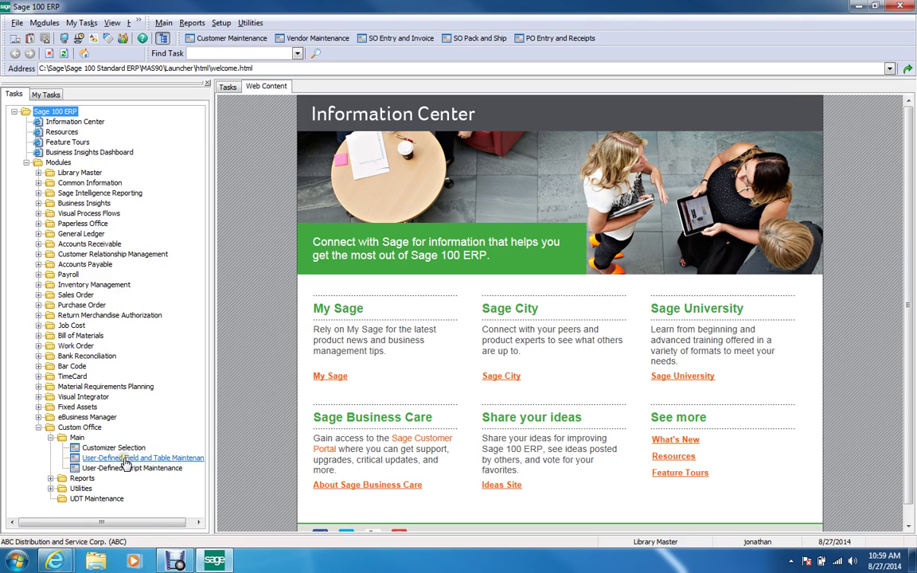
Open User-Defined Field and Table Maintenance, expand Accounts Receivable, and select AR Customer Master
click(125, 458)
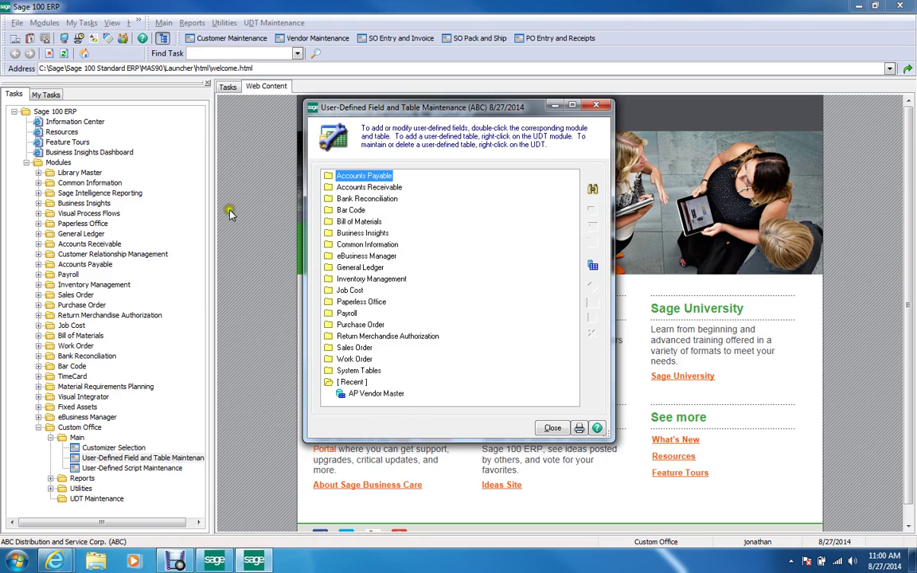
double_click(350, 188)
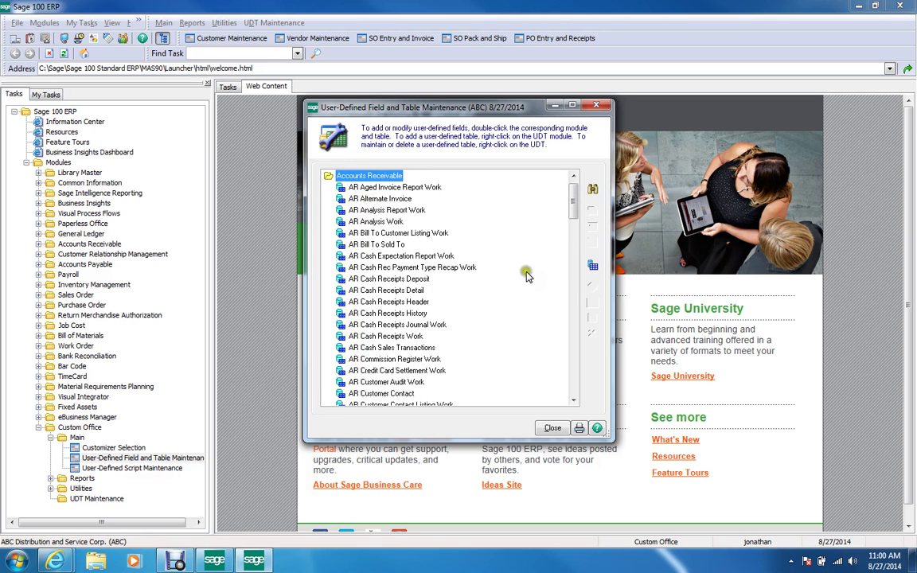
drag(574, 205, 503, 239)
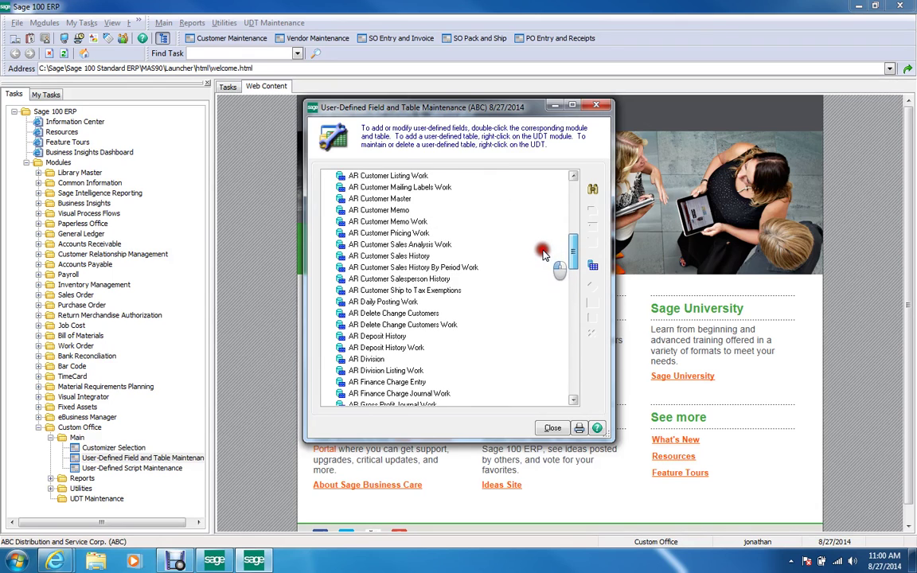
click(391, 201)
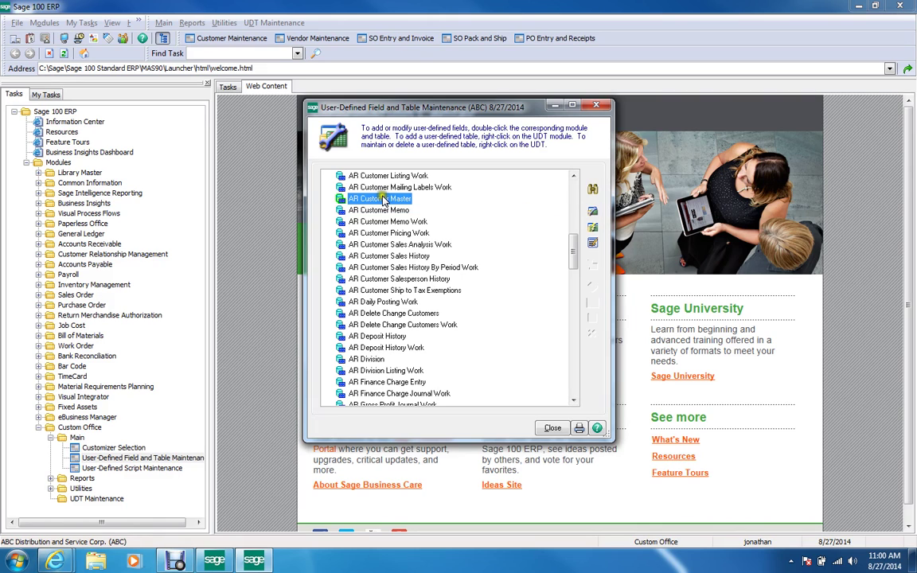
Show AR Customer Master's user-defined fields (CURRENCY_CODE, ESTABLISHED_DATE) and begin adding a field
click(594, 214)
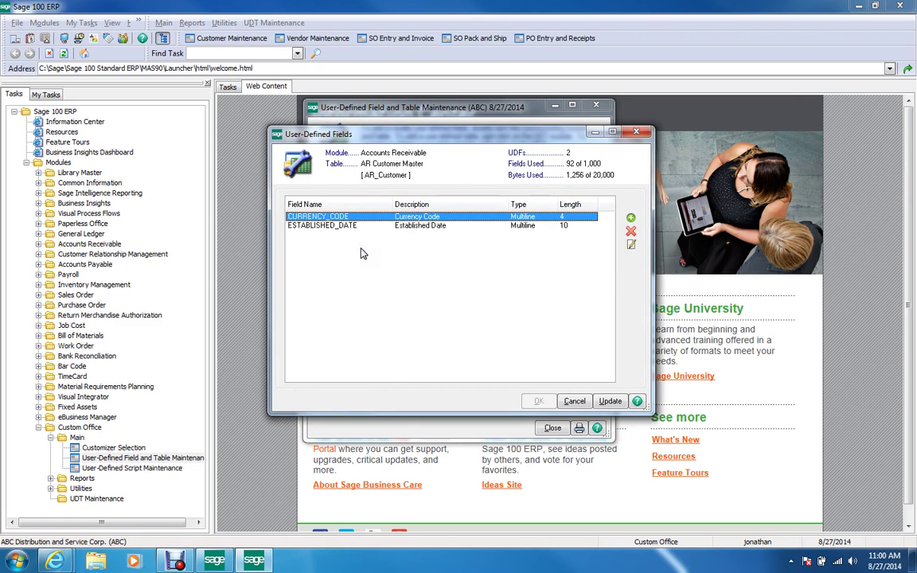
click(392, 220)
Name the new field TRAINING FIELD with description 'UDF Training Field', keeping Manual Entry
click(631, 219)
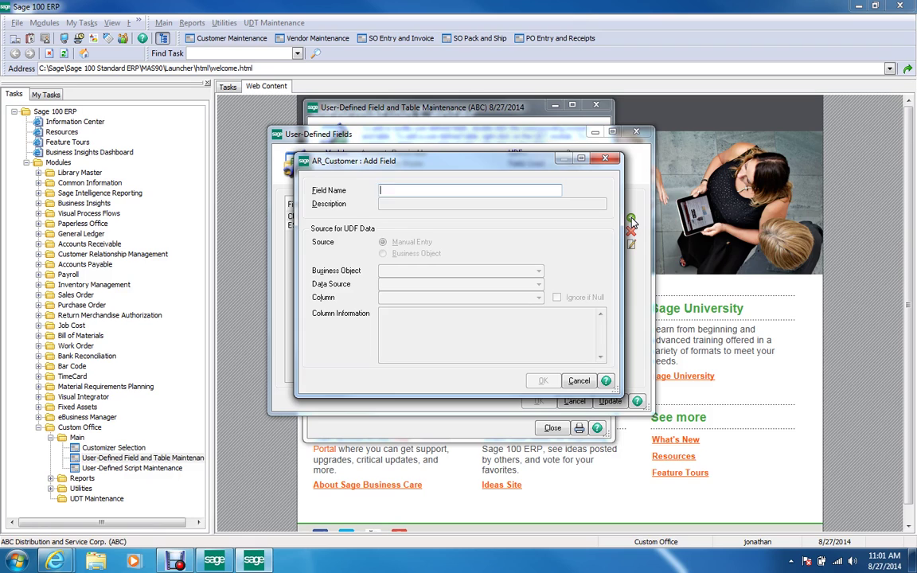
text(TRAINING FIELD)
key(Tab)
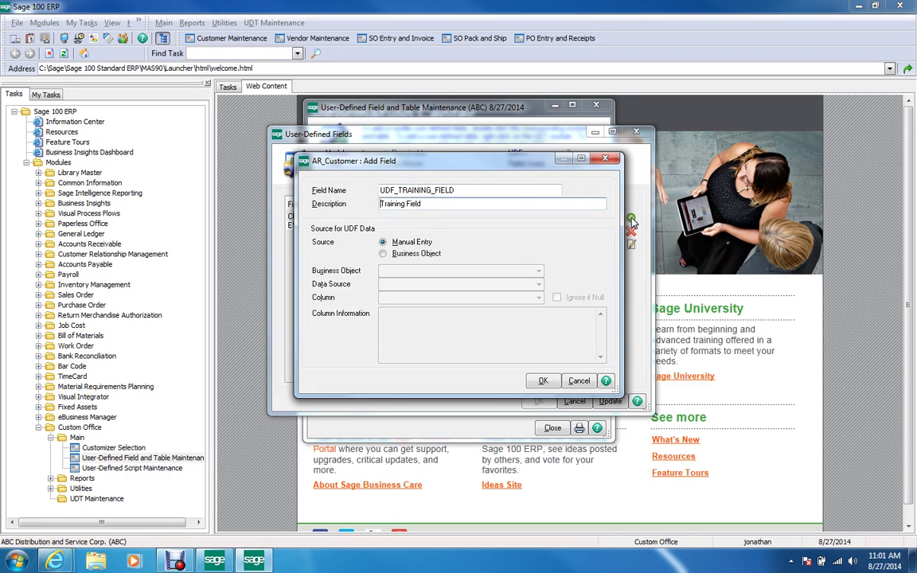
key(Home)
text(UDF)
Confirm the new field, try the Numeric type and its mask, then settle on Date
click(542, 386)
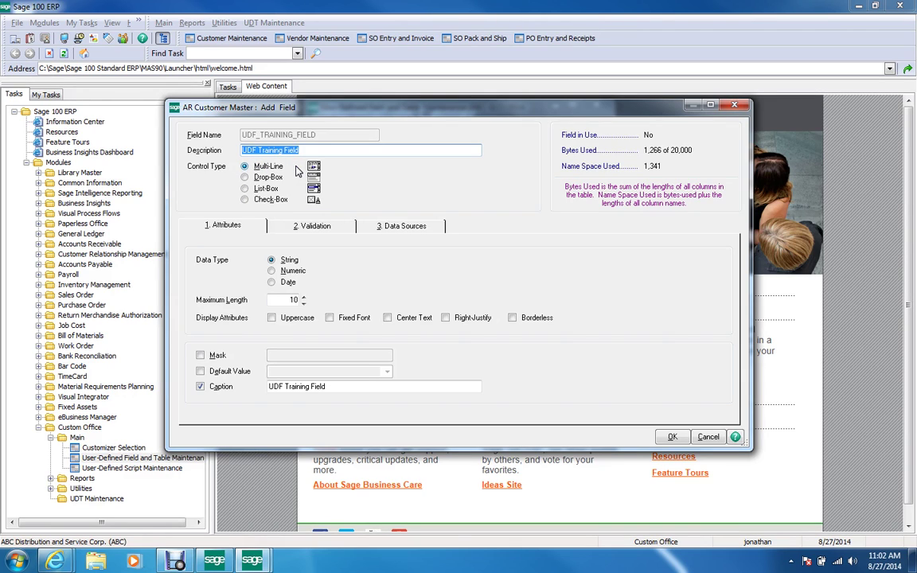
click(270, 271)
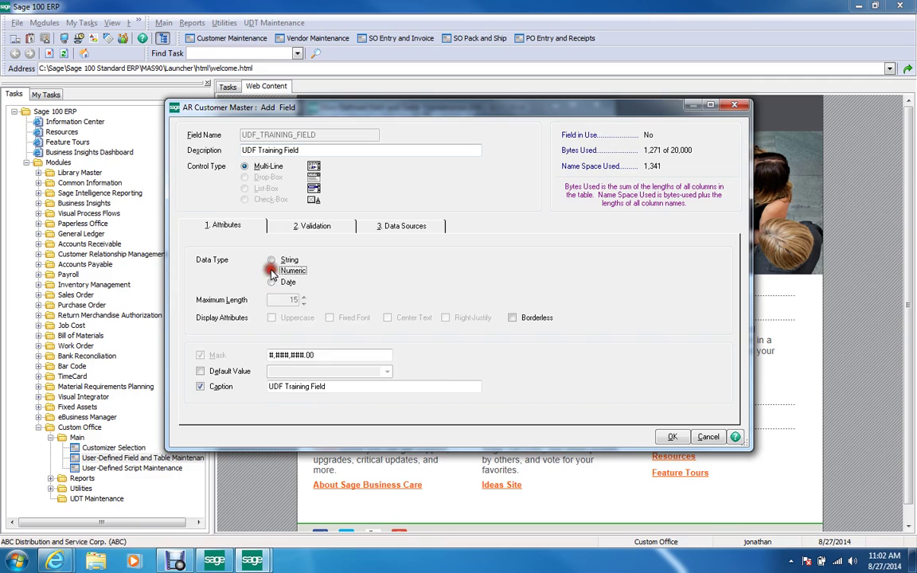
double_click(372, 355)
click(354, 353)
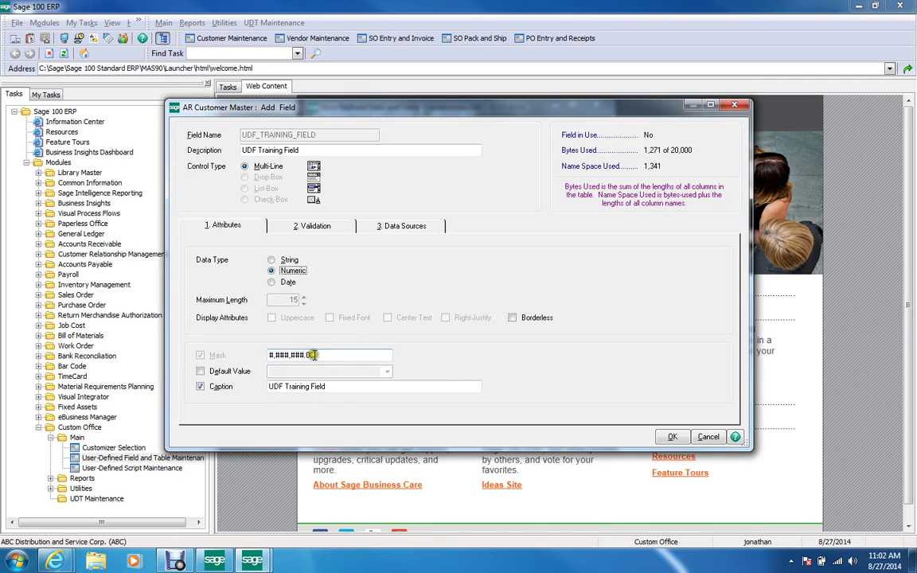
click(273, 282)
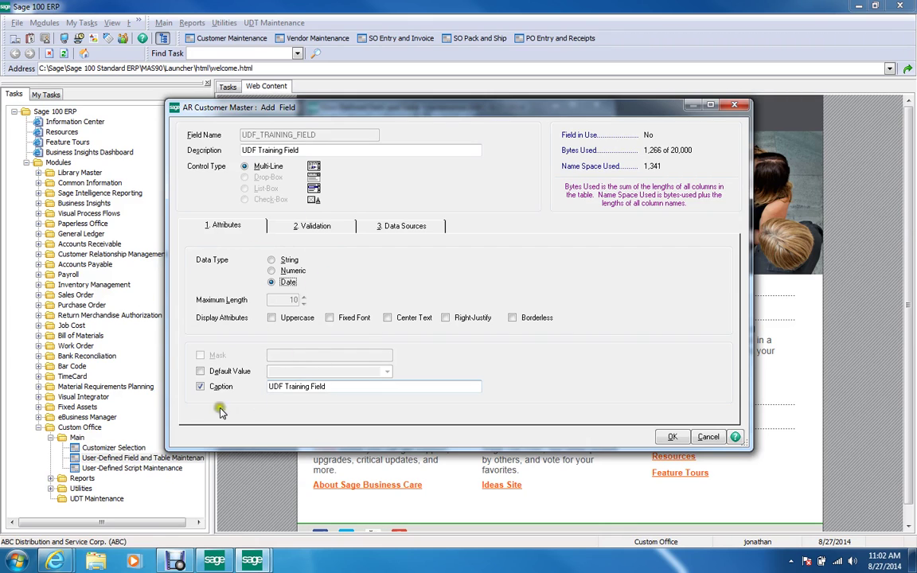
Switch the field back to a 10-character String and trim the caption to 'UDF Training Field'
click(271, 261)
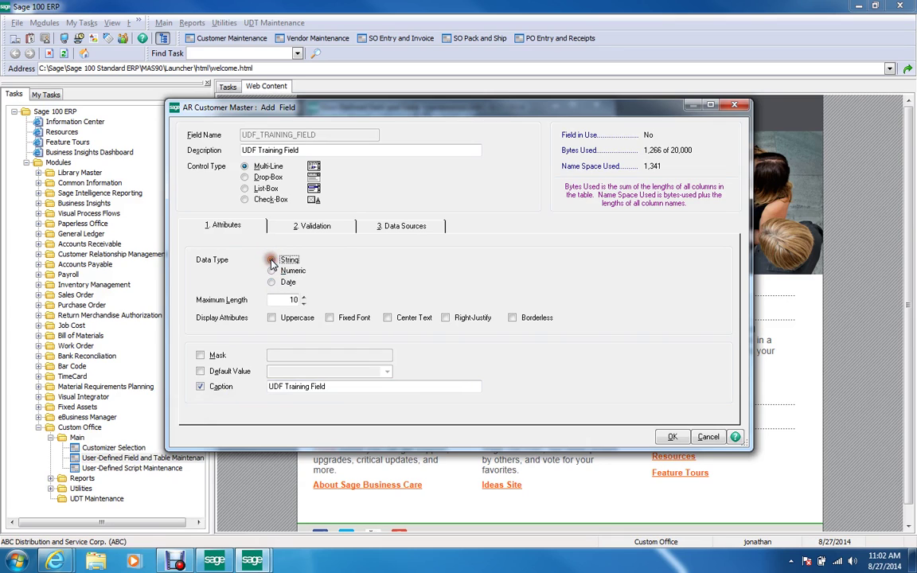
click(335, 385)
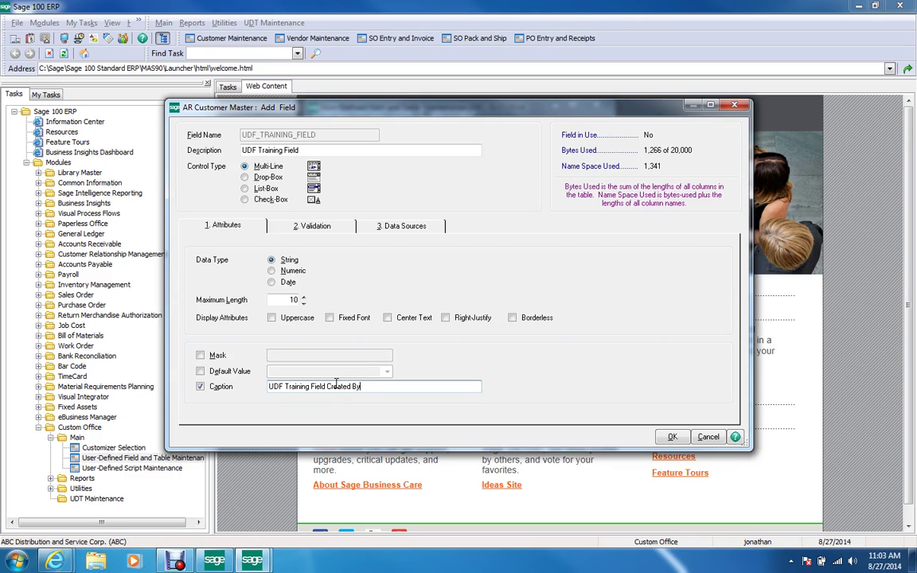
key(BackSpace)
key(BackSpace)
key(BackSpace)
key(BackSpace)
key(BackSpace)
Save TRAINING_FIELD into AR Customer Master's field list and apply the user-defined field changes
click(675, 437)
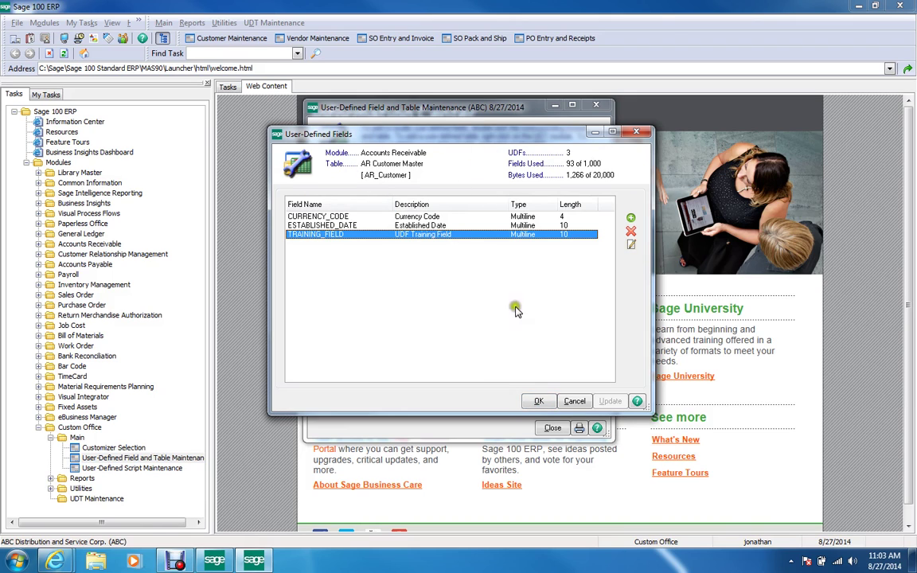
click(542, 403)
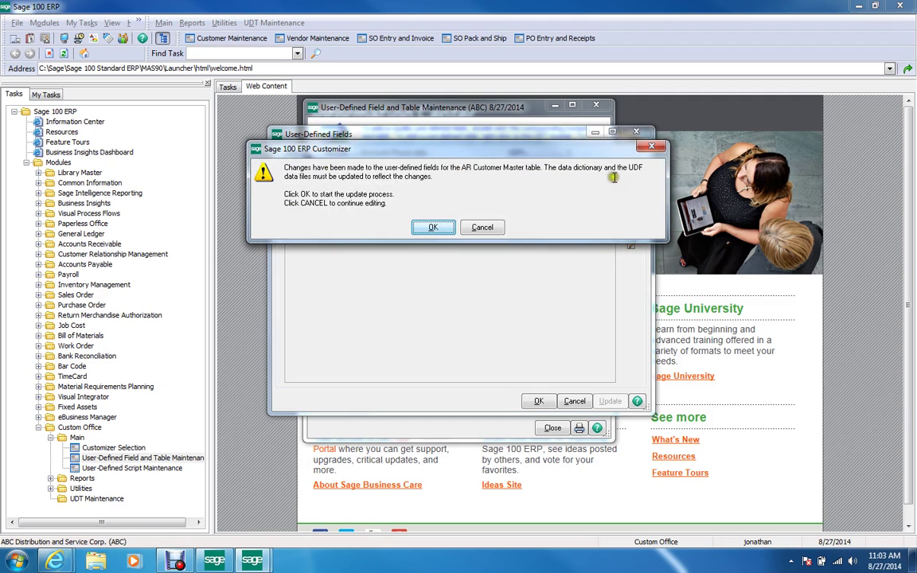
Confirm the Customizer prompt so the AR_Customer data dictionary and UDF files are updated
click(429, 228)
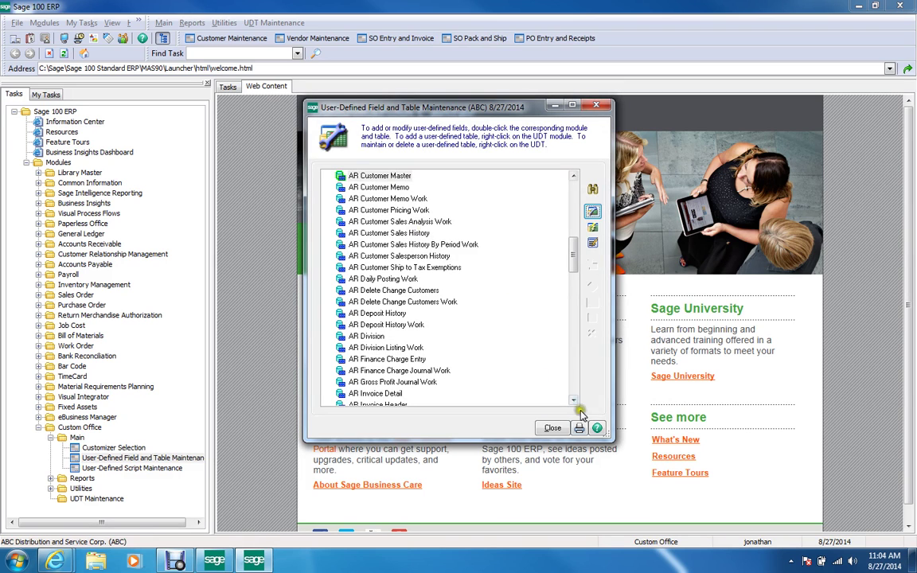
Close User-Defined Field and Table Maintenance and collapse the Custom Office module
click(560, 428)
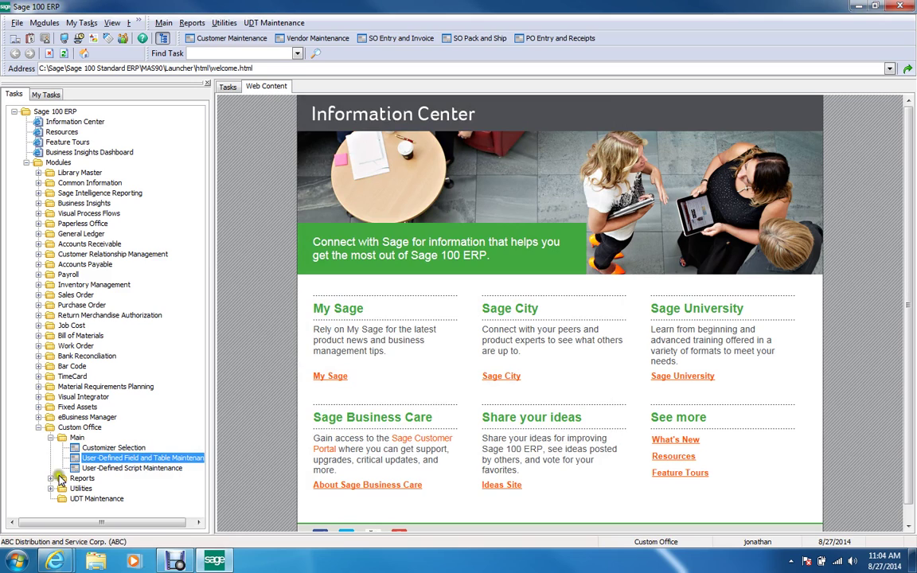
click(117, 458)
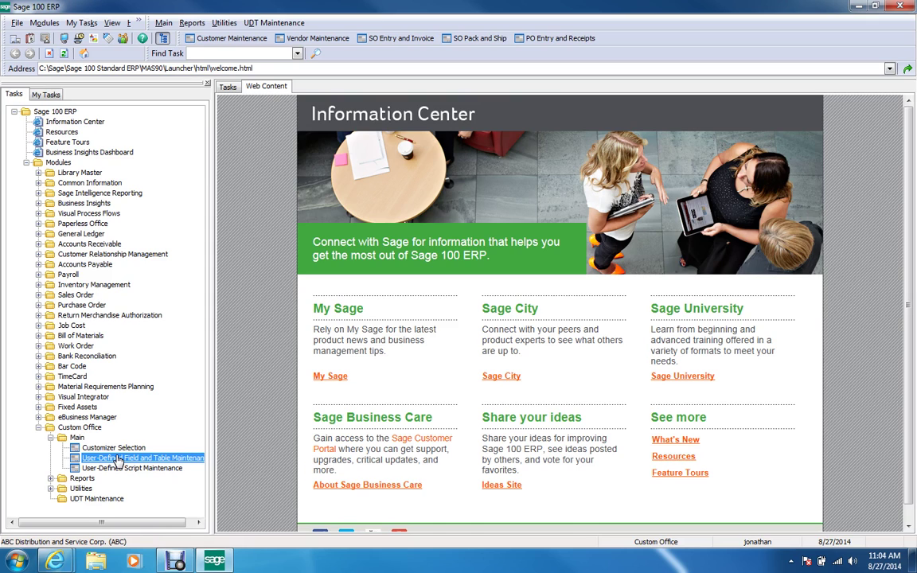
click(38, 427)
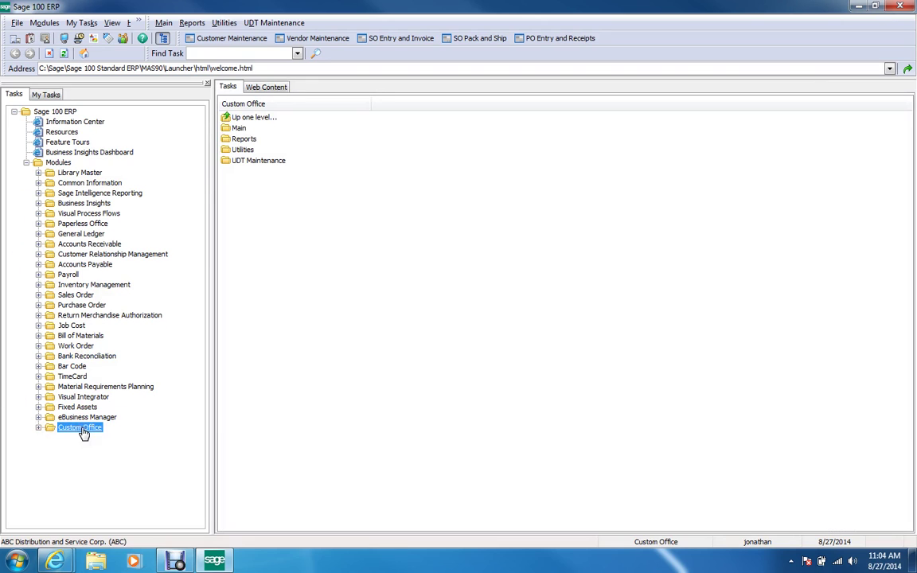
Open Customer Maintenance under Accounts Receivable > Main in the Tasks tree
click(38, 244)
click(50, 255)
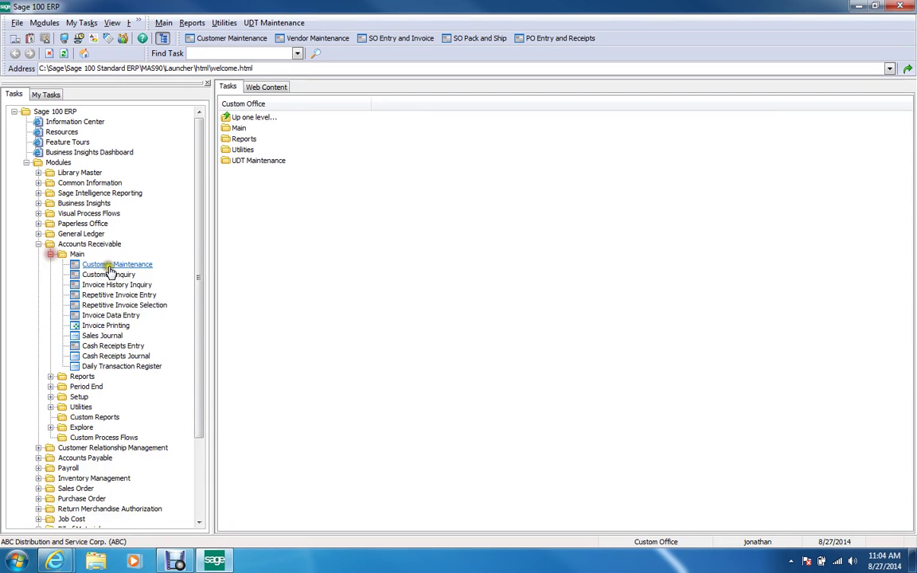
click(109, 265)
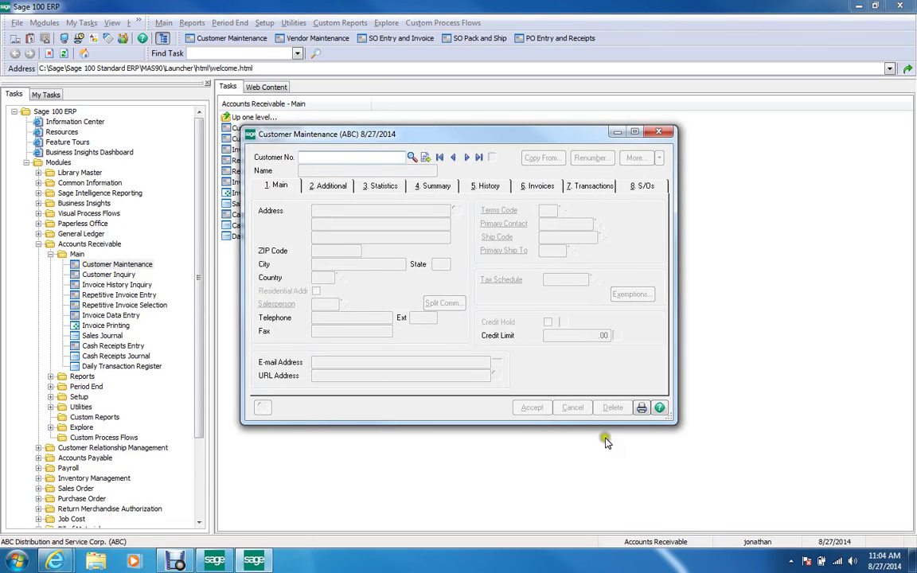
click(550, 362)
Start a new customized AR_CUSTOMER.M4L PMAIN panel in the Customizer from Panel Settings
right_click(547, 355)
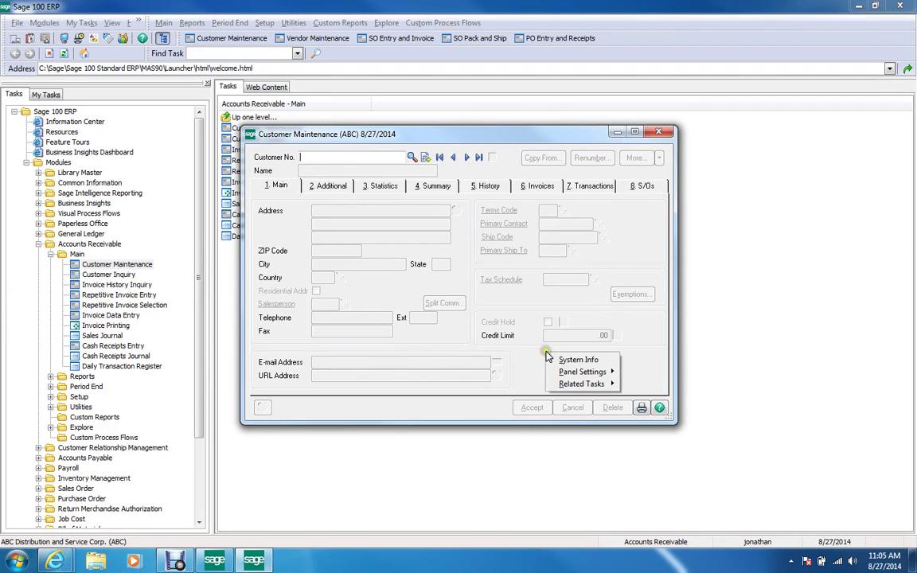
mouse_move(564, 376)
click(644, 373)
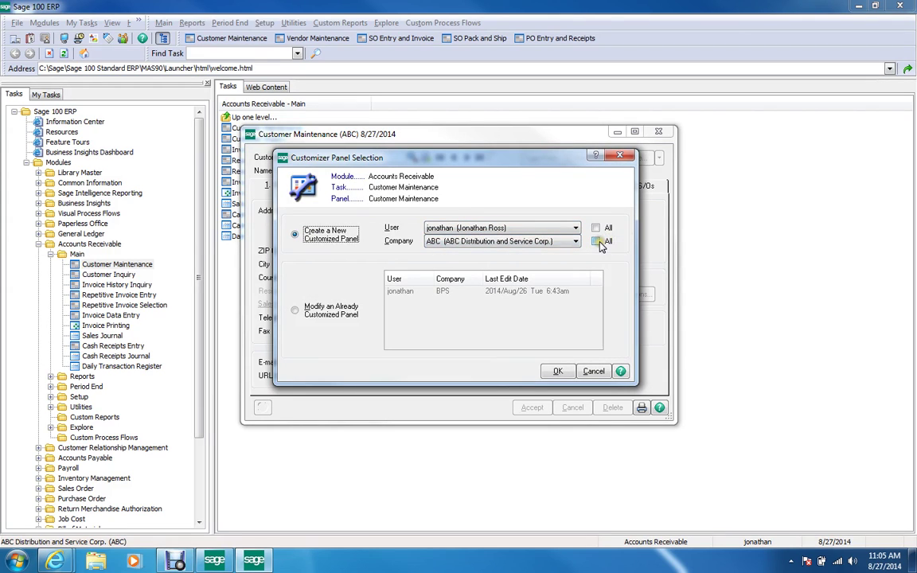
click(502, 241)
click(557, 371)
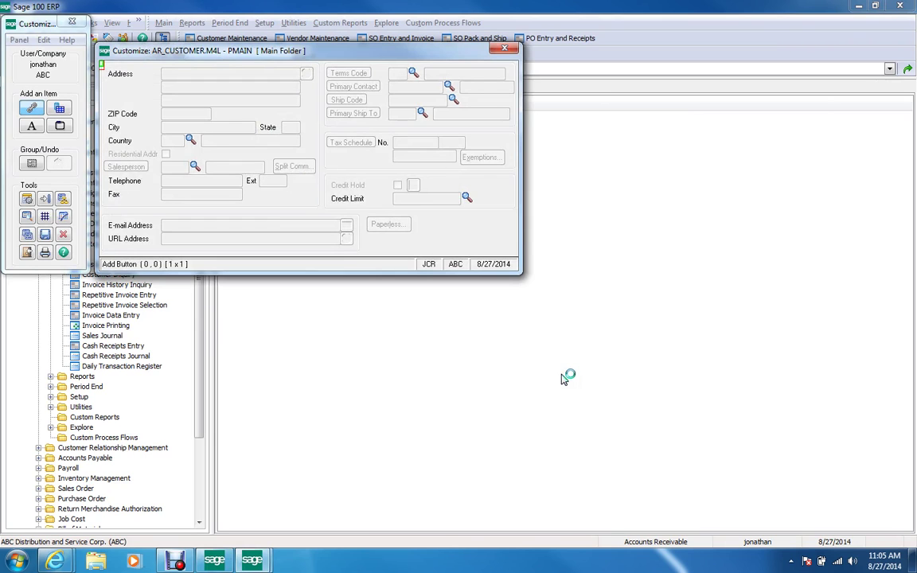
Arrange the Customizer windows side by side and draw a 16-column UDF area in the panel's lower right
drag(364, 53, 611, 160)
drag(54, 27, 321, 163)
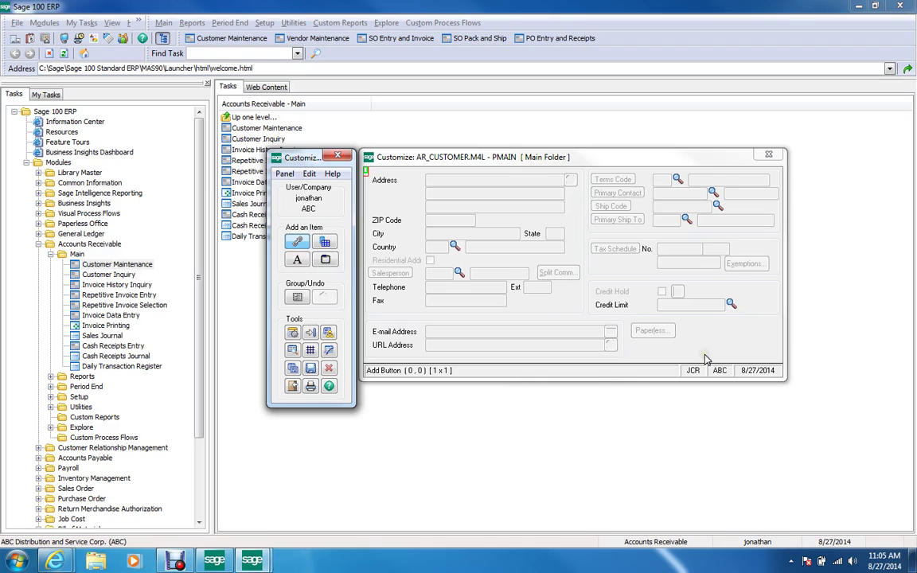
click(326, 243)
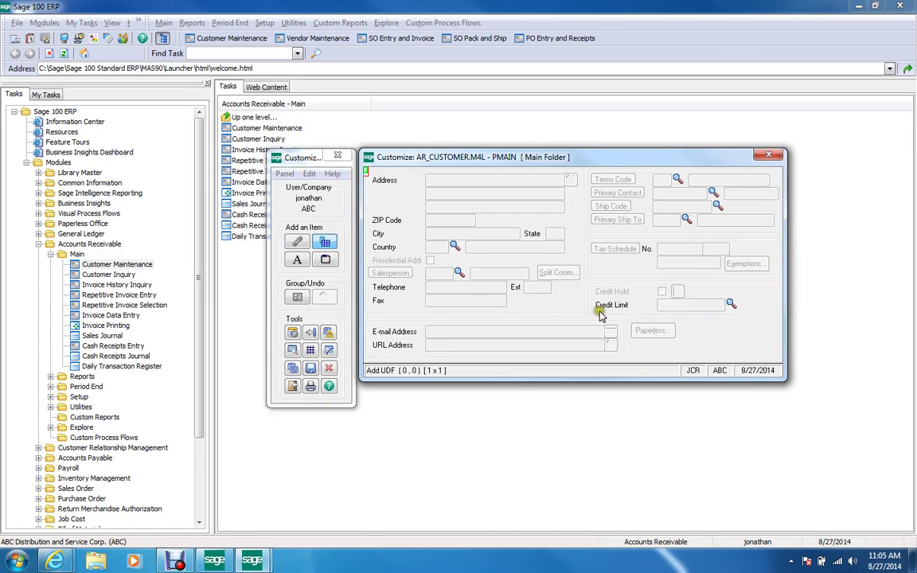
click(711, 348)
drag(702, 343, 777, 356)
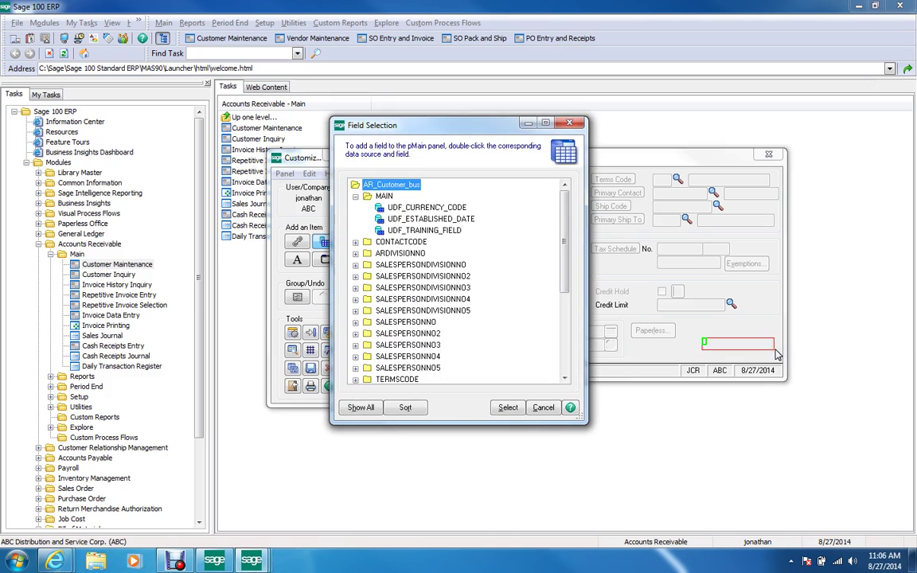
Add UDF_TRAINING_FIELD from the MAIN fields to the panel
click(402, 230)
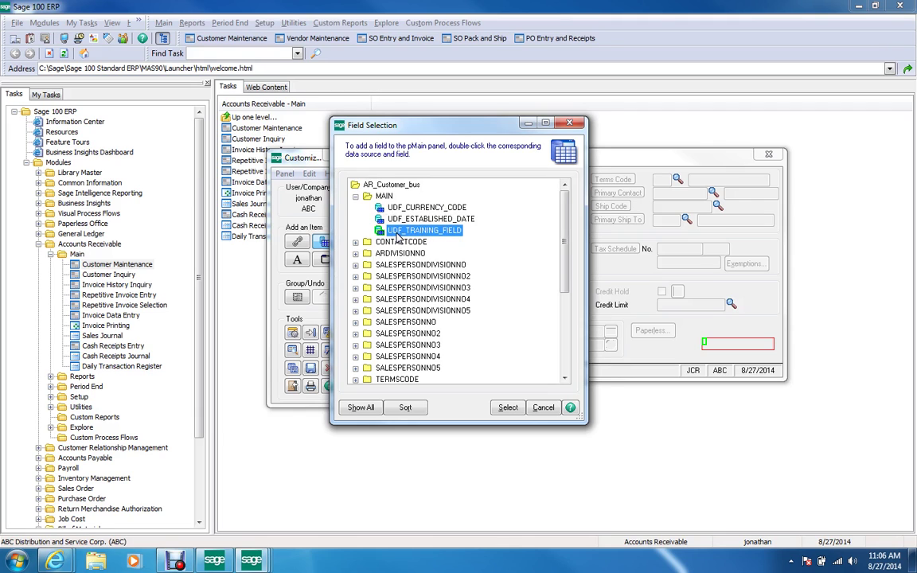
click(413, 231)
double_click(413, 231)
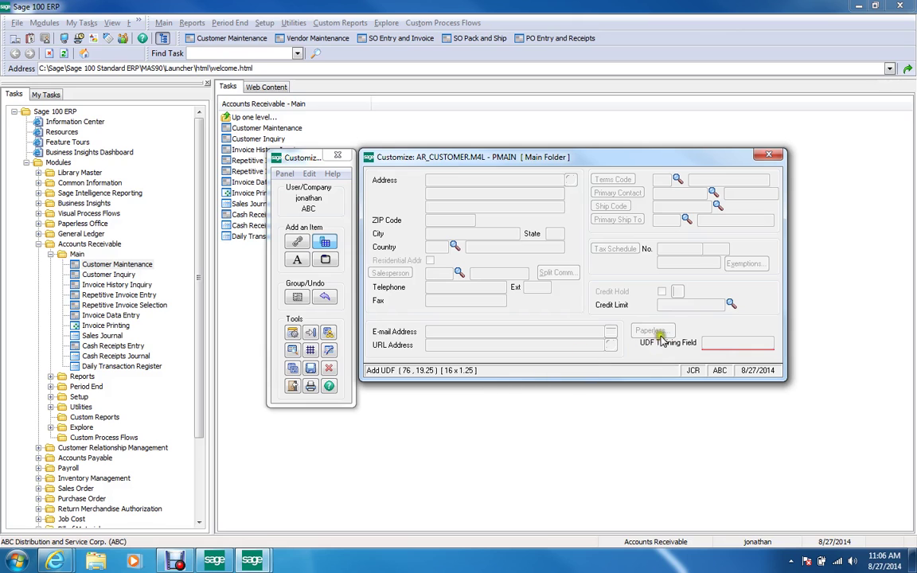
Move the Paperless button above the new field and save the customized panel
drag(652, 332, 753, 327)
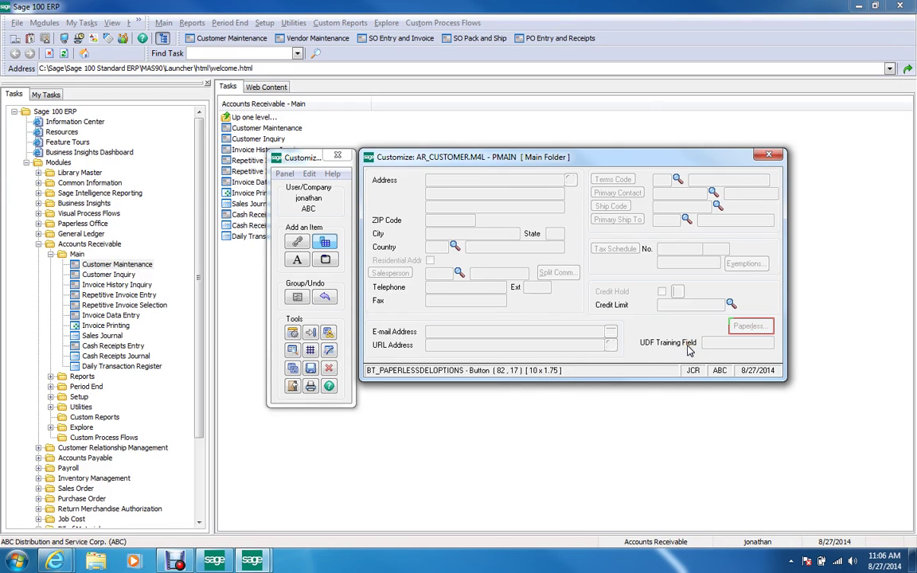
click(311, 369)
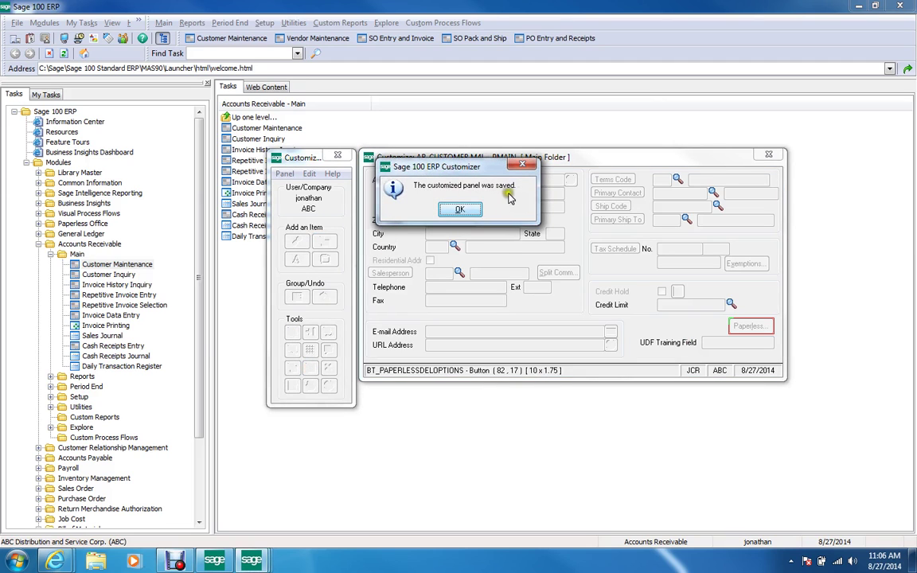
click(462, 210)
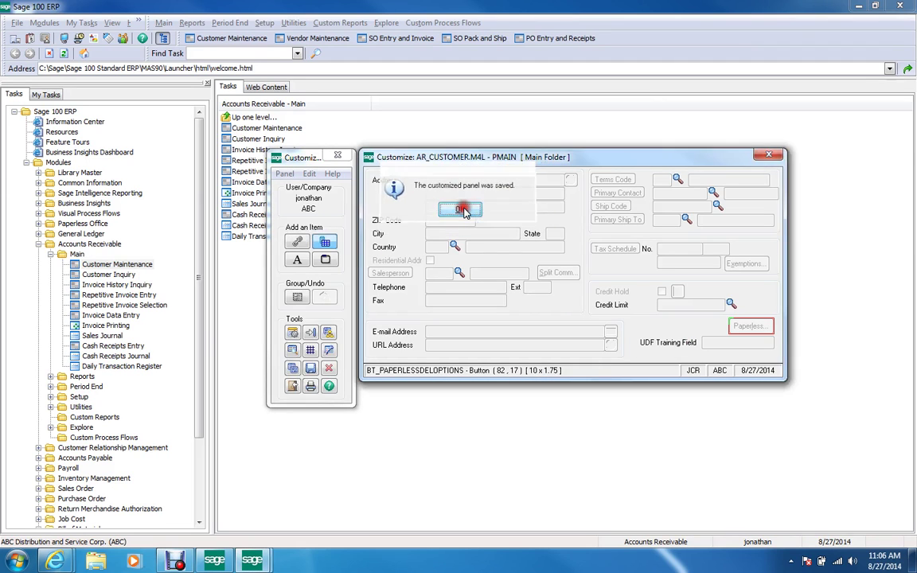
Exit the Customizer and reopen Customer Maintenance
click(293, 386)
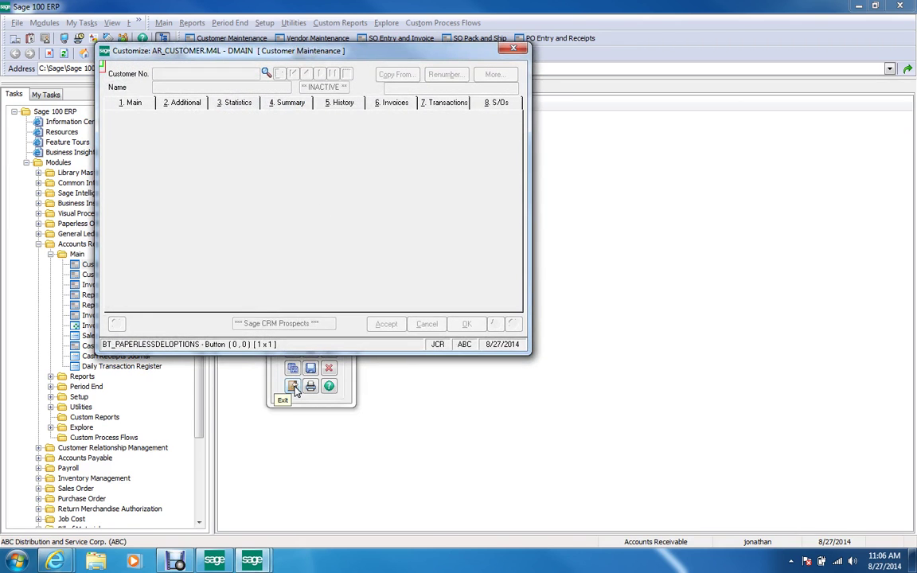
click(513, 49)
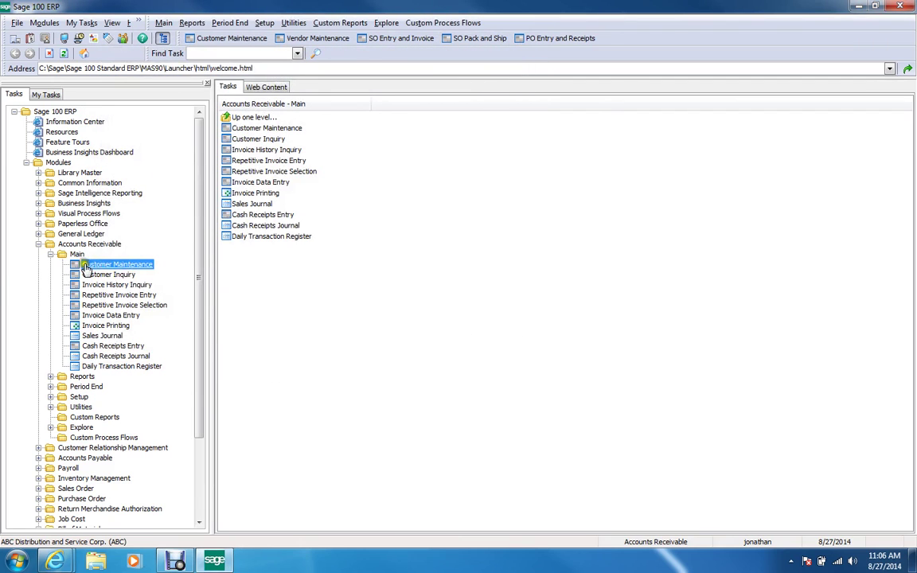
double_click(112, 267)
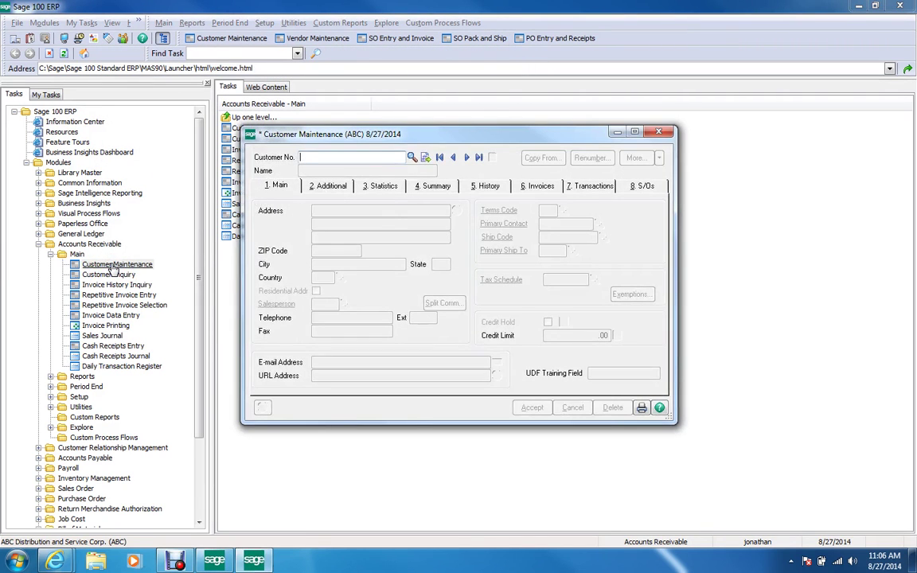
Load the first customer, enter A123 in UDF Training Field, and accept the record
click(466, 157)
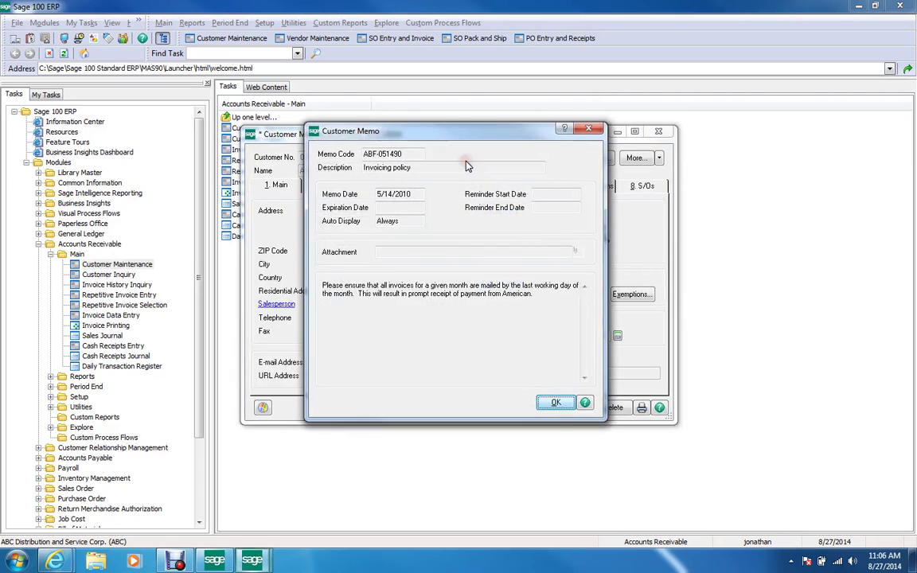
click(555, 402)
click(597, 373)
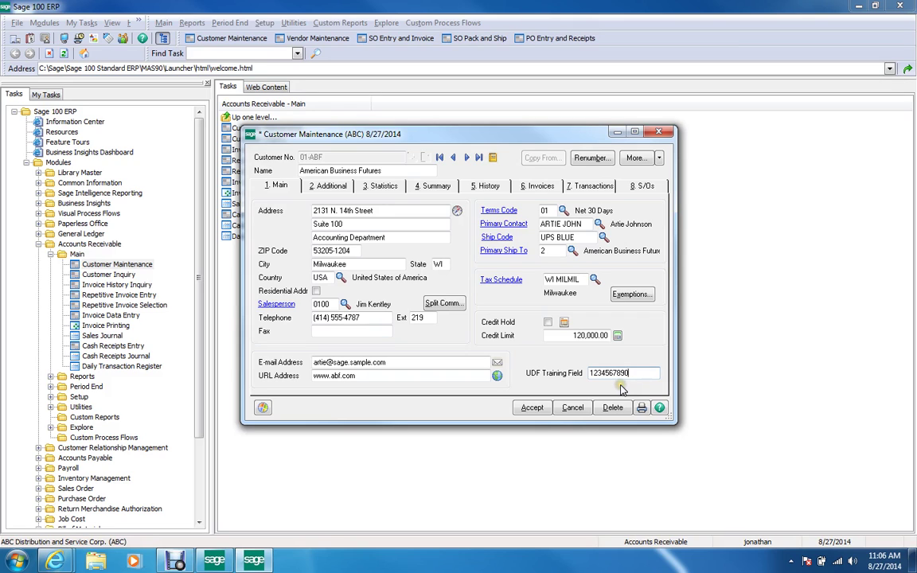
key(BackSpace)
key(BackSpace)
key(BackSpace)
click(528, 408)
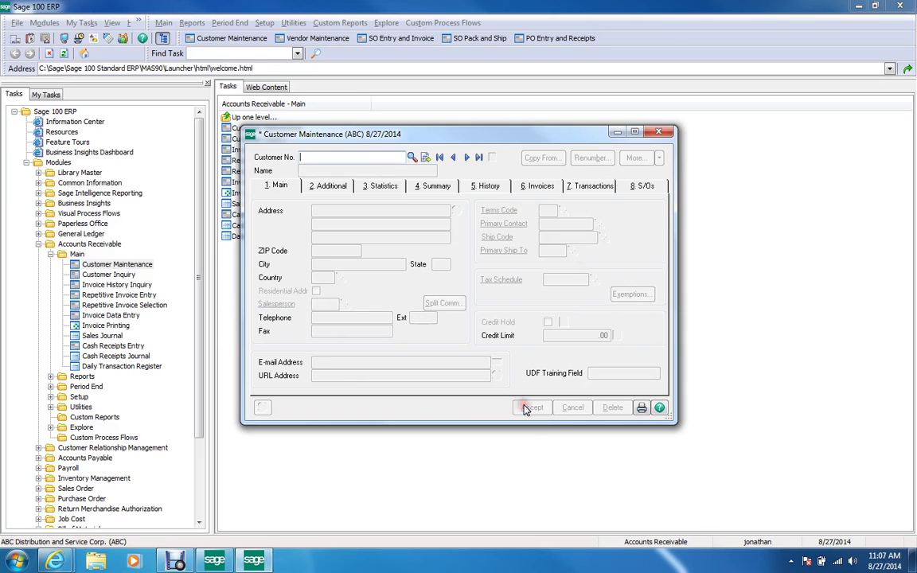
Reload customer 01-ABF, confirm A123 in UDF Training Field, and accept the record
click(467, 158)
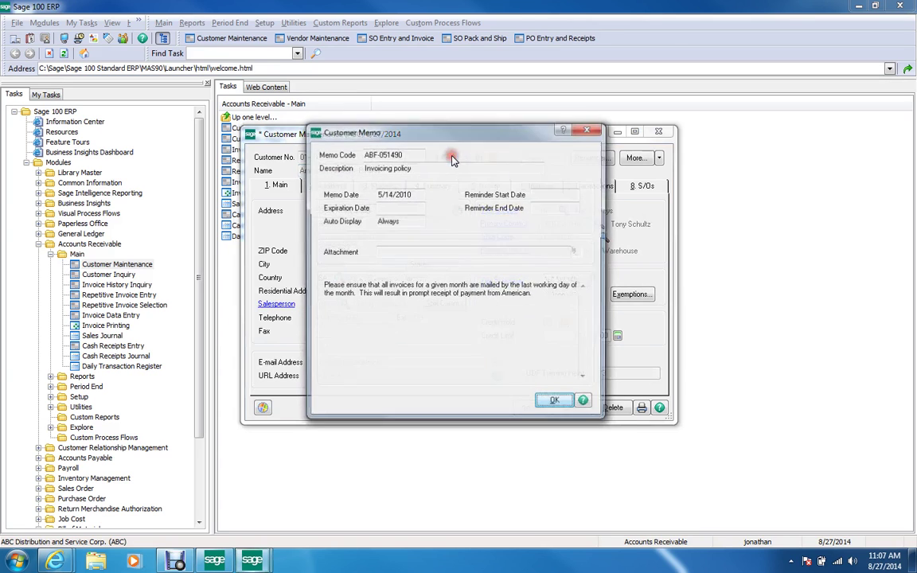
click(554, 399)
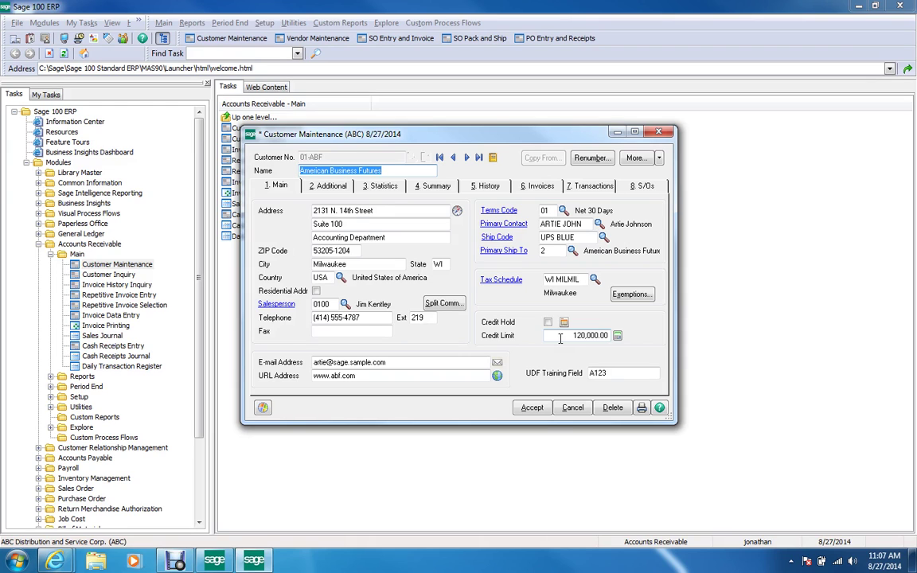
click(533, 409)
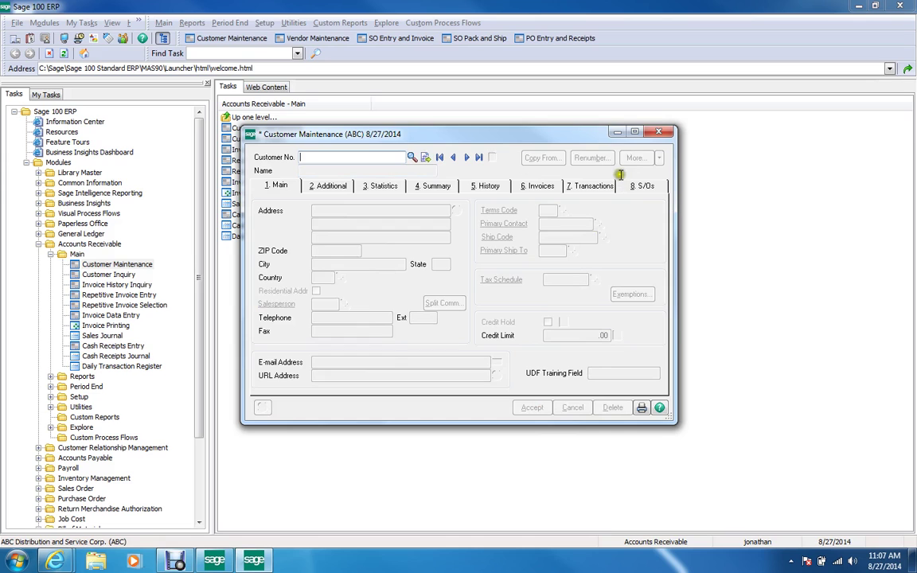
click(658, 132)
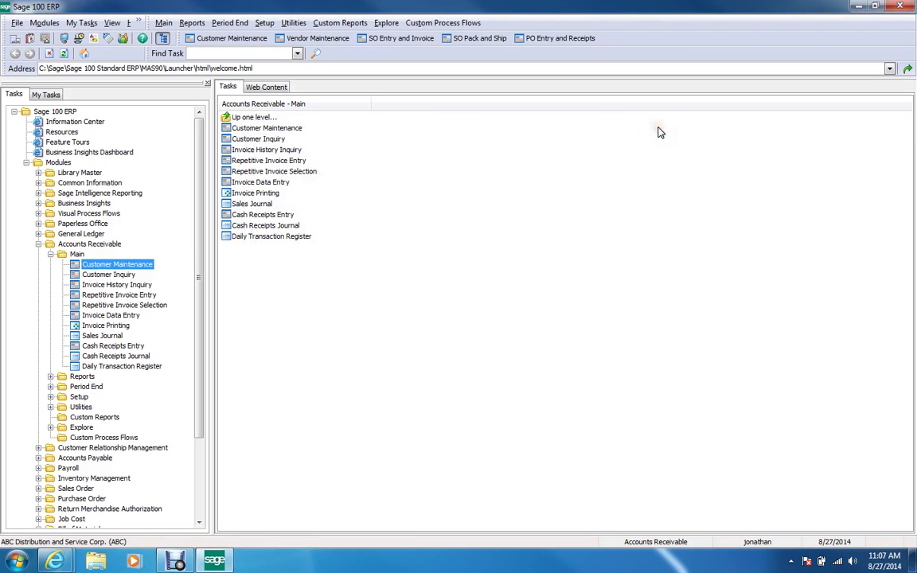